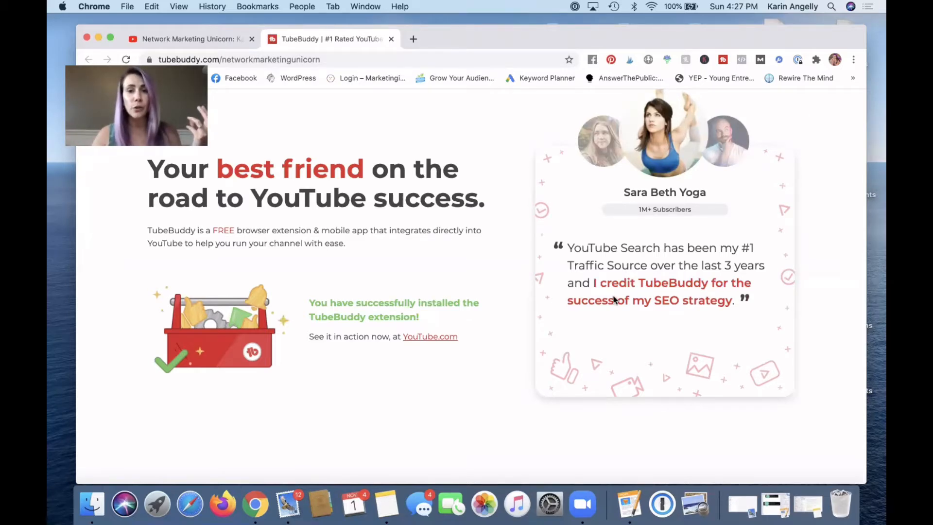
- Look over the TubeBuddy landing page, including its Advanced Keyword Research section
scroll(552, 363, down, 2)
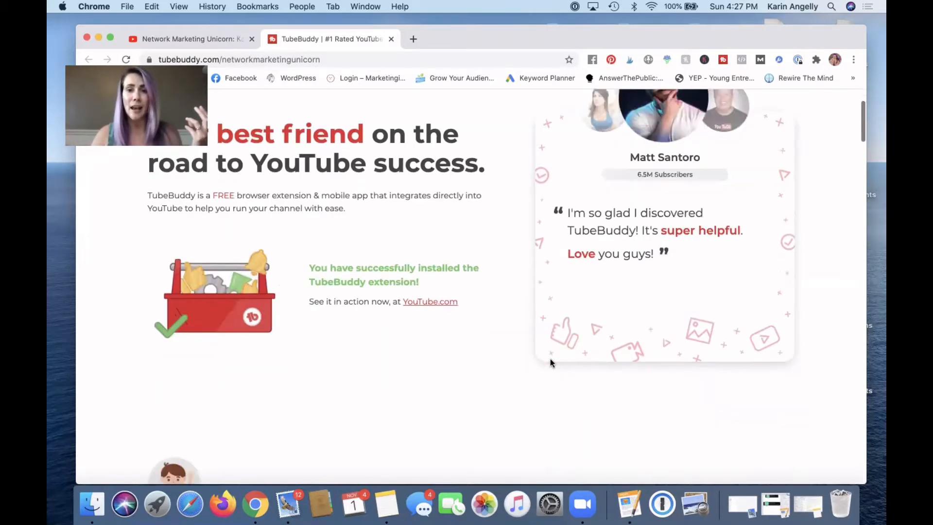
scroll(550, 362, down, 1)
scroll(550, 361, up, 2)
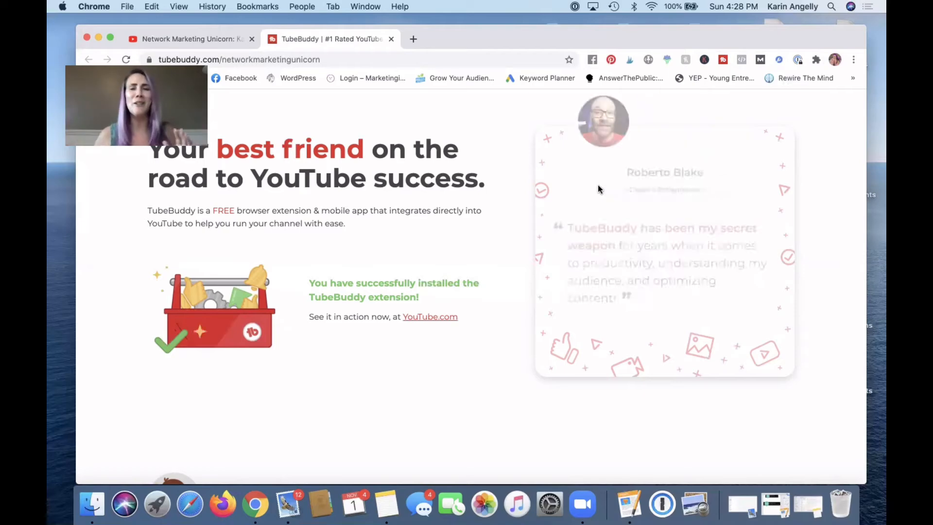
scroll(510, 428, down, 10)
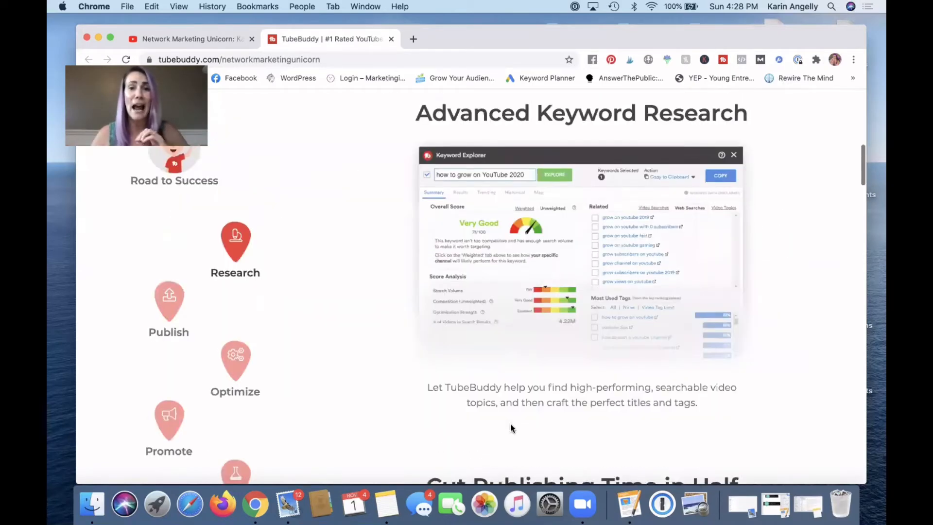
scroll(507, 419, up, 10)
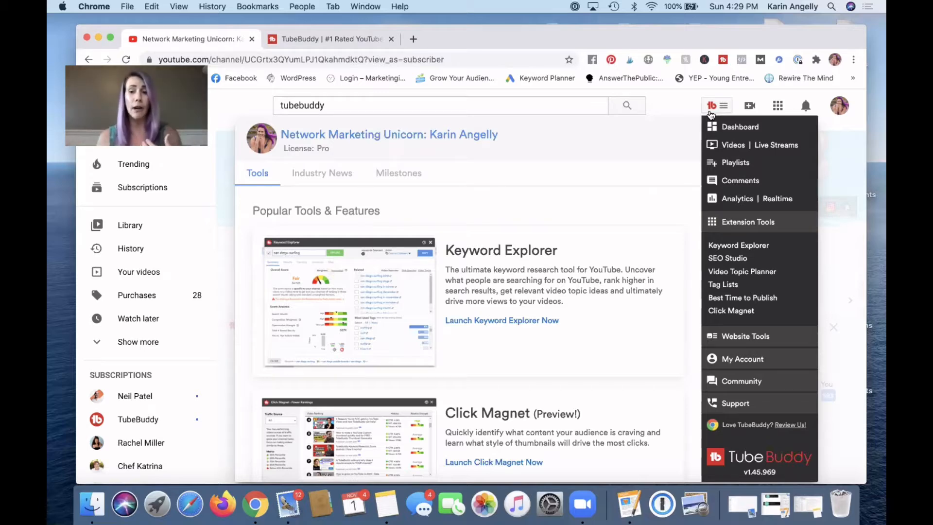
- Launch TubeBuddy's Keyword Explorer from YouTube and explore the suggested keyword "chocolate chip cookies"
scroll(680, 290, down, 1)
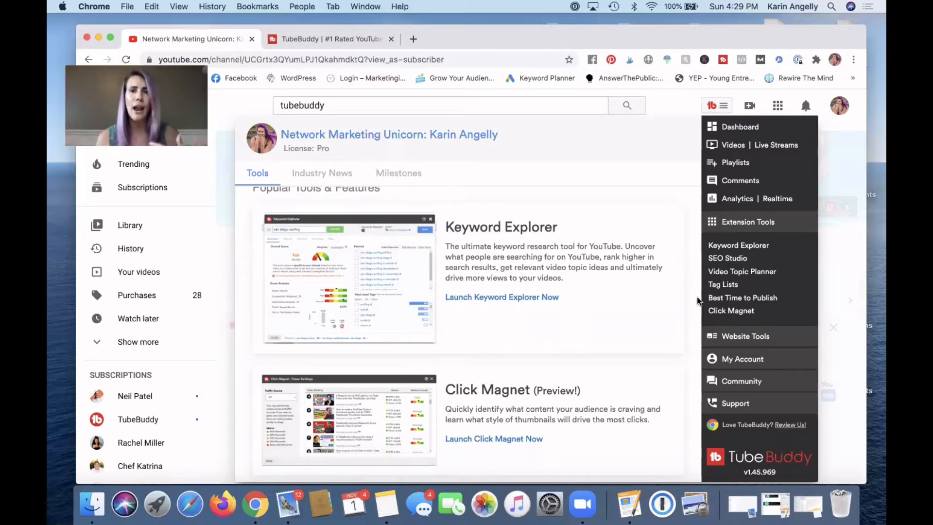
scroll(696, 297, up, 1)
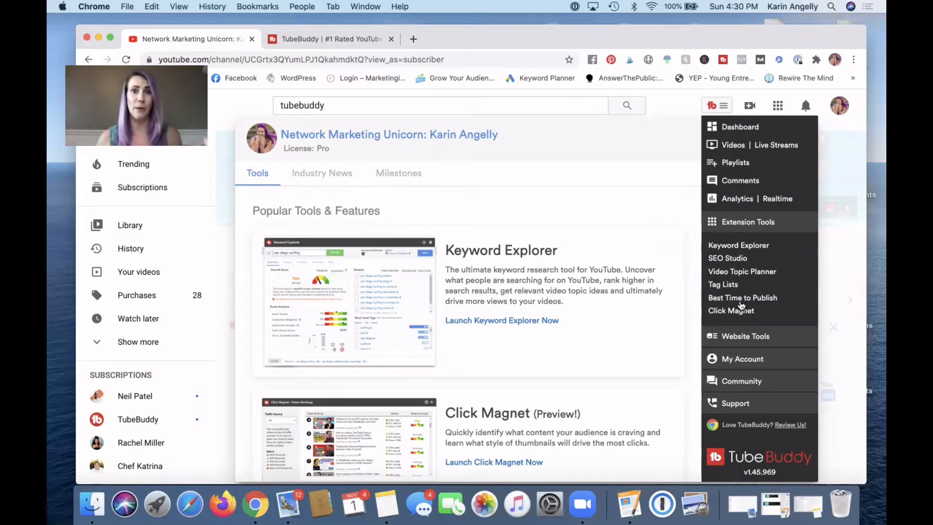
click(740, 245)
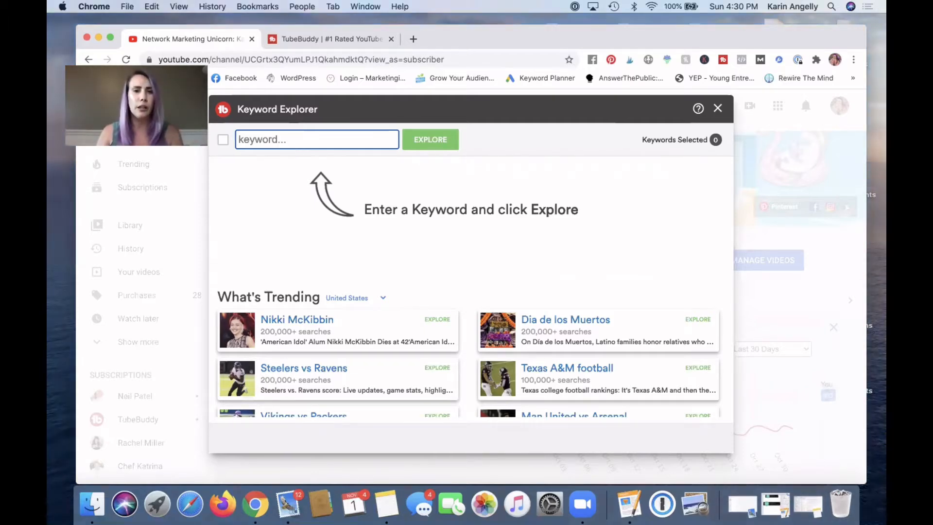
text(cho)
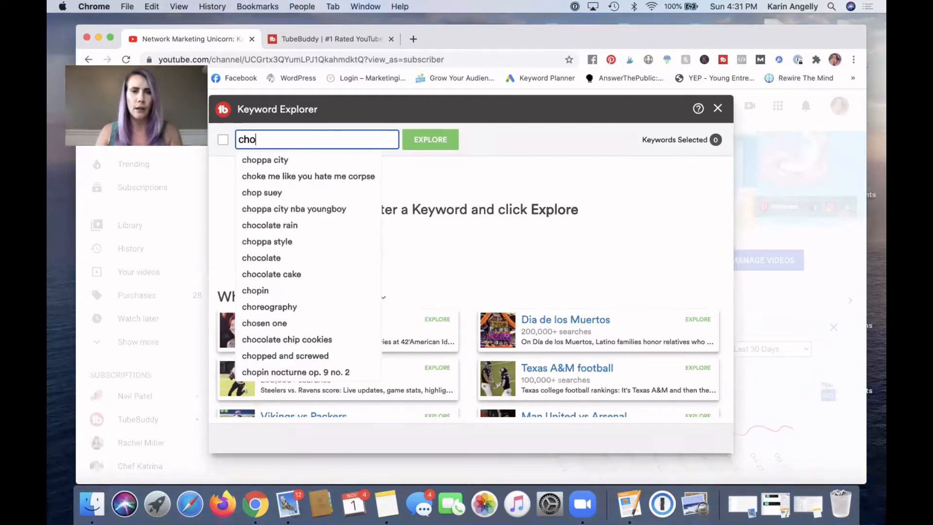
text(co)
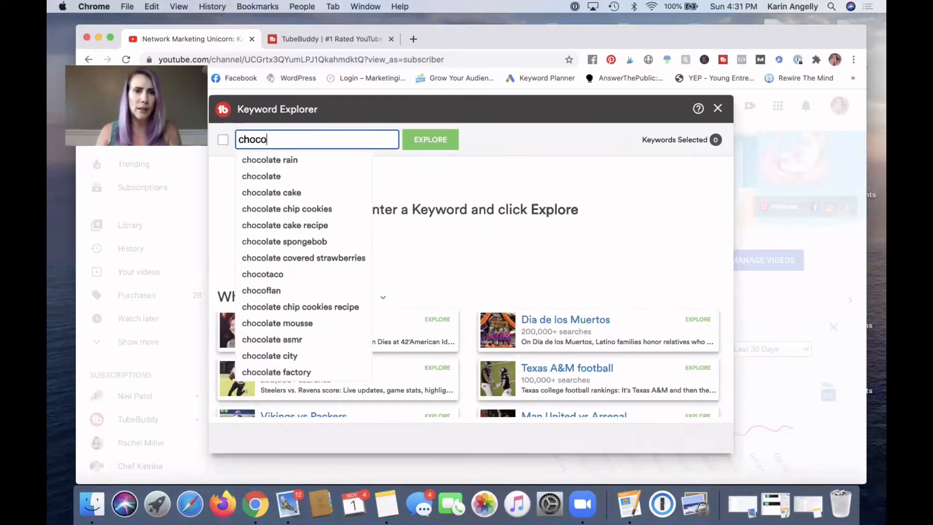
text(late)
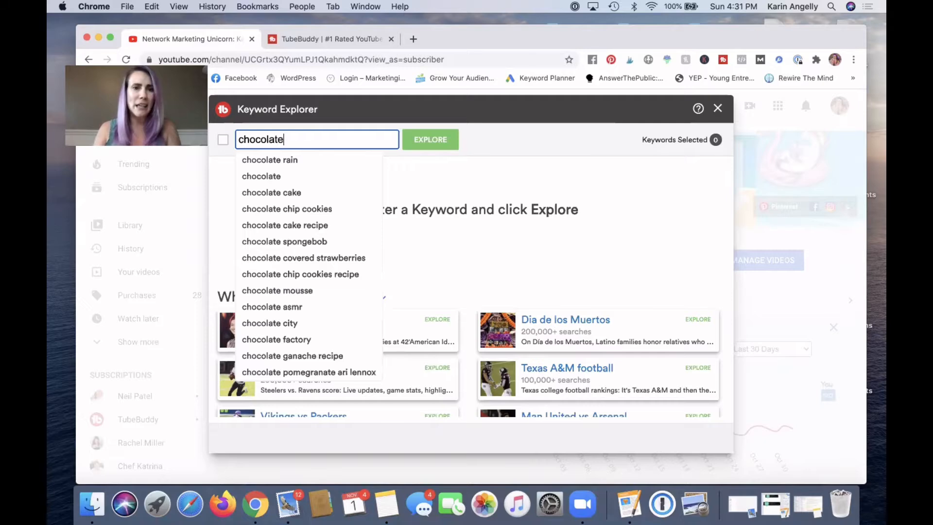
text( chip)
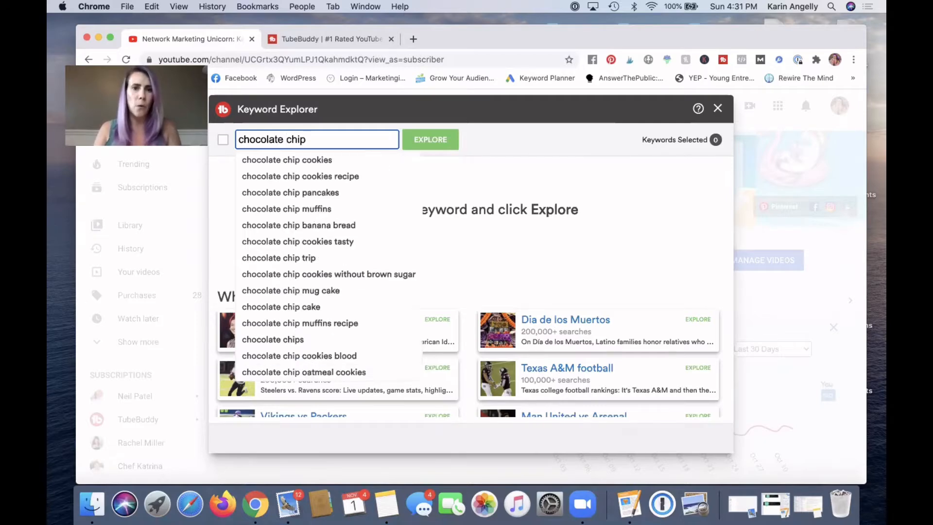
click(303, 167)
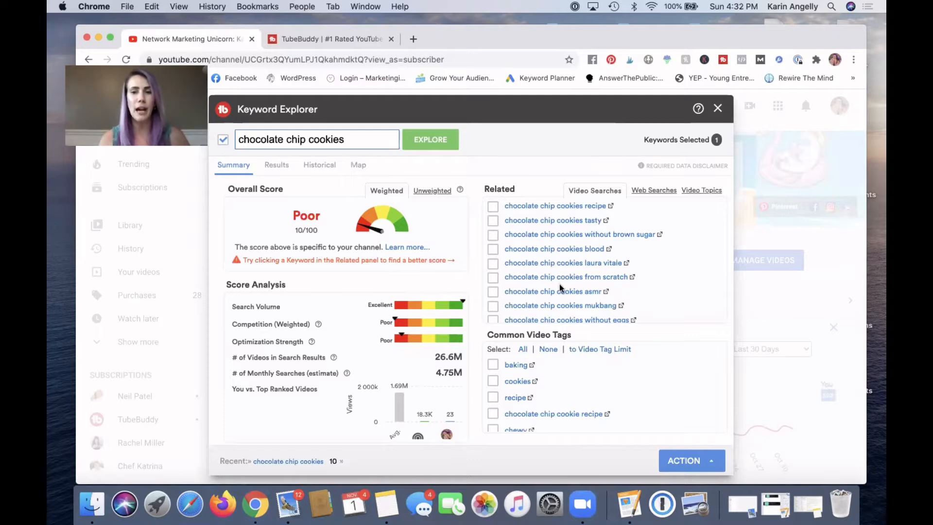
- Review the related video searches and explore the related keyword "chocolate chip cookies tasty"
scroll(560, 287, down, 1)
scroll(559, 285, down, 3)
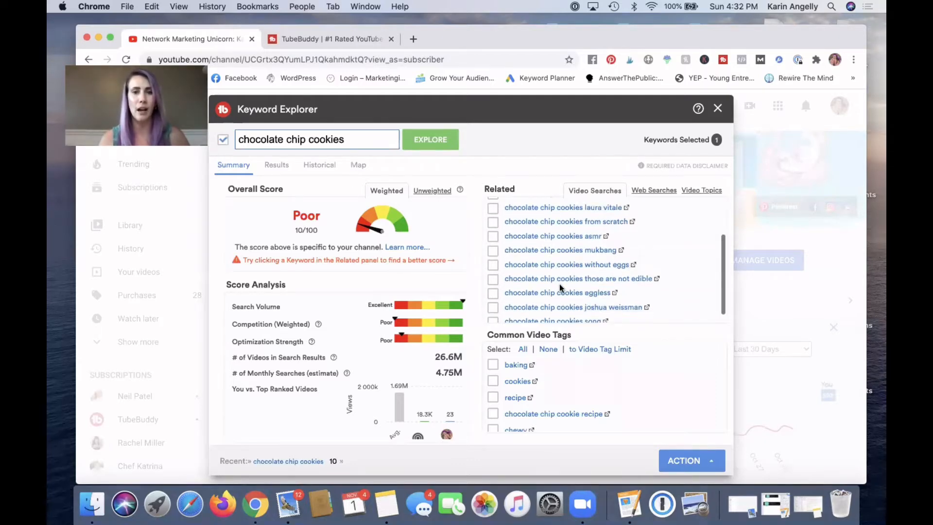
scroll(566, 294, down, 1)
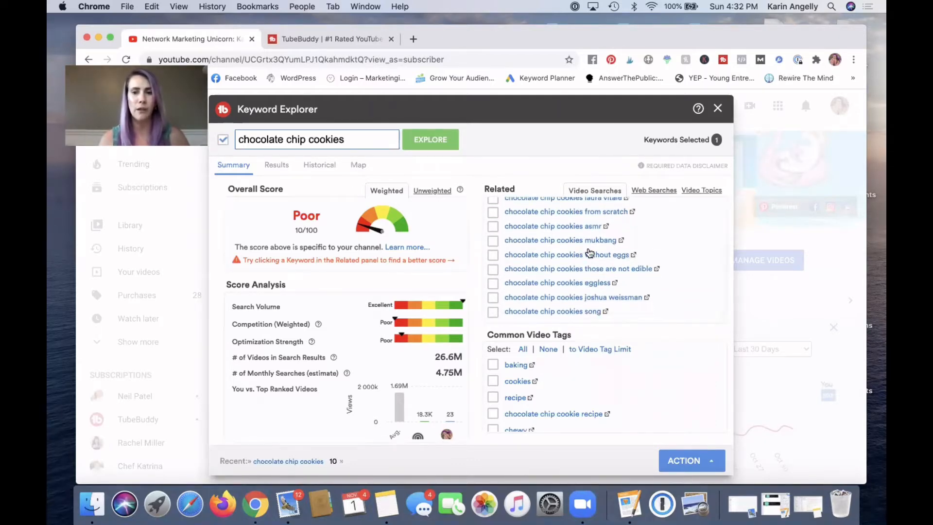
scroll(589, 241, up, 3)
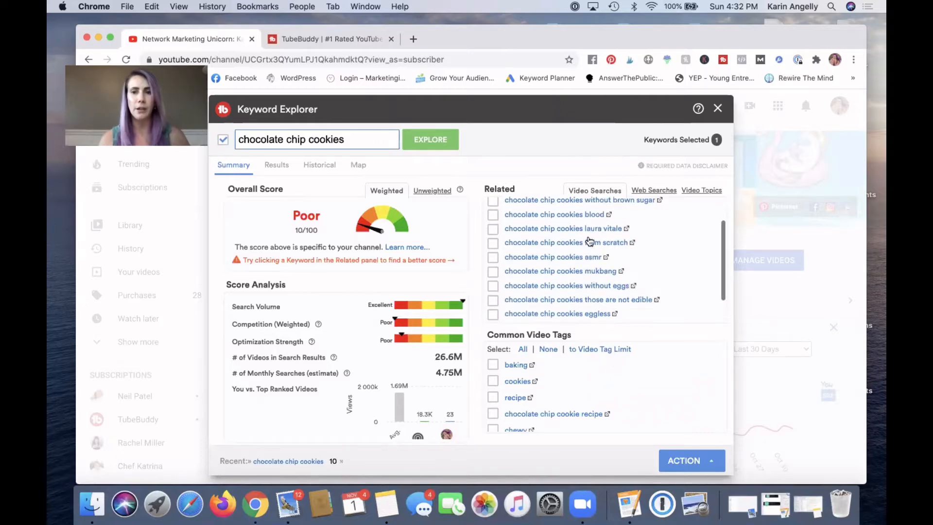
scroll(590, 240, up, 1)
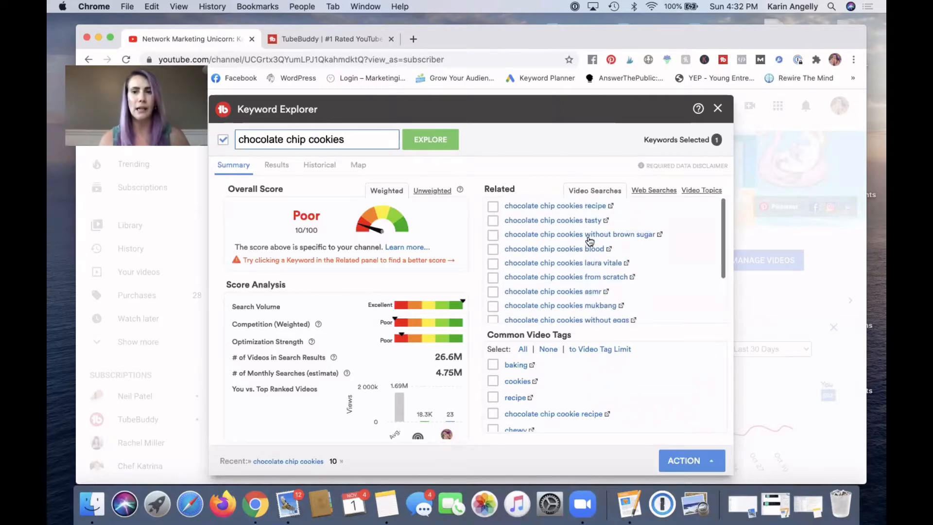
click(557, 222)
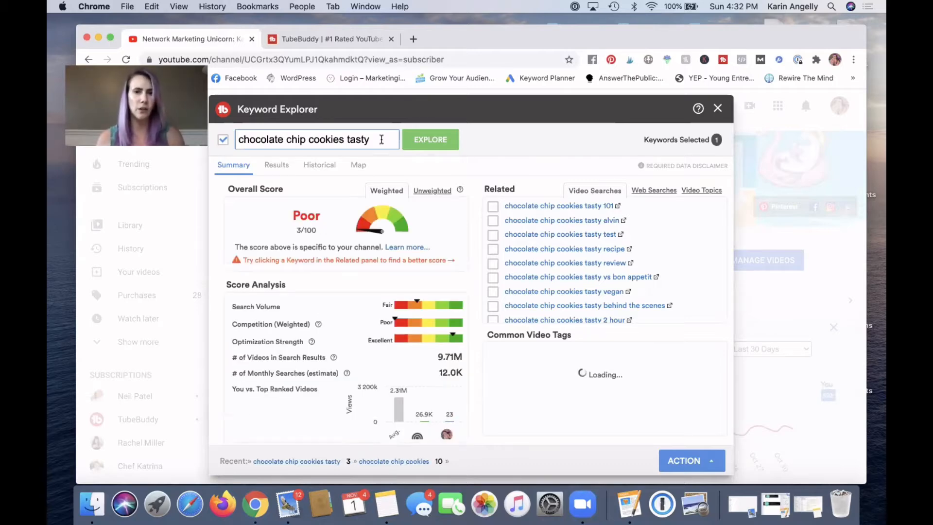
- Extend the keyword to "chocolate chip cookies tasty vegan recipes" and explore it
text(ve)
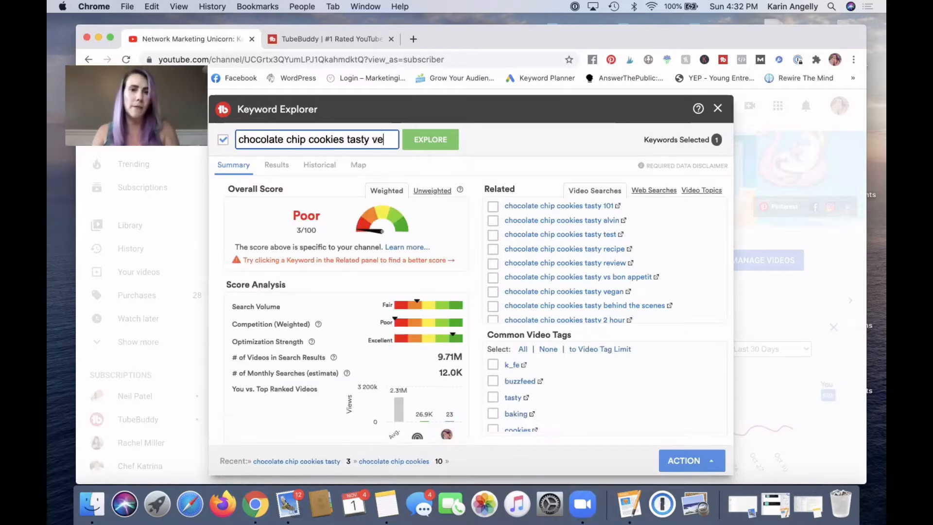
text(gan recipts)
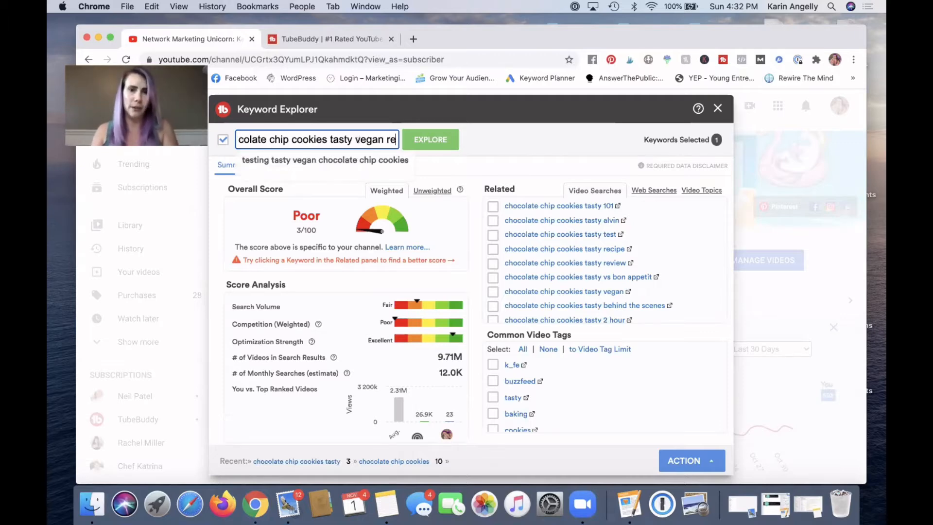
key(BackSpace)
key(BackSpace)
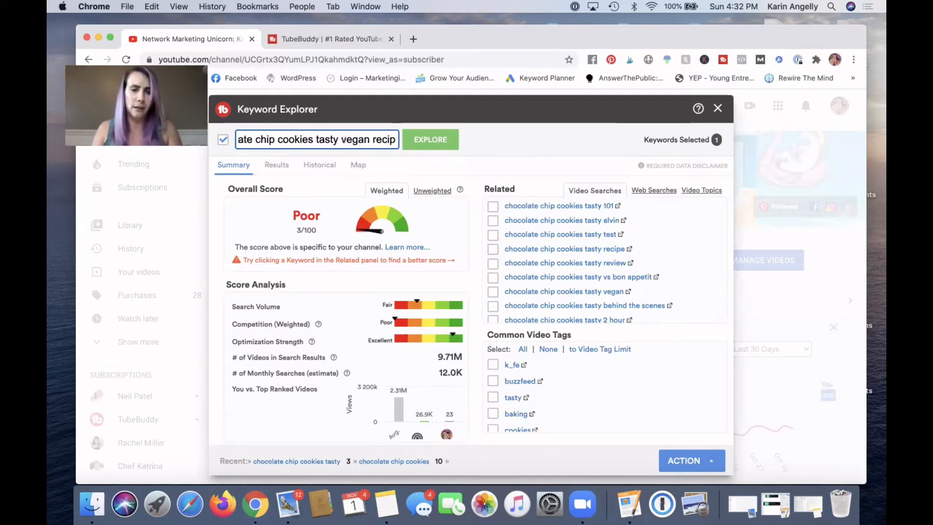
text(es)
key(Return)
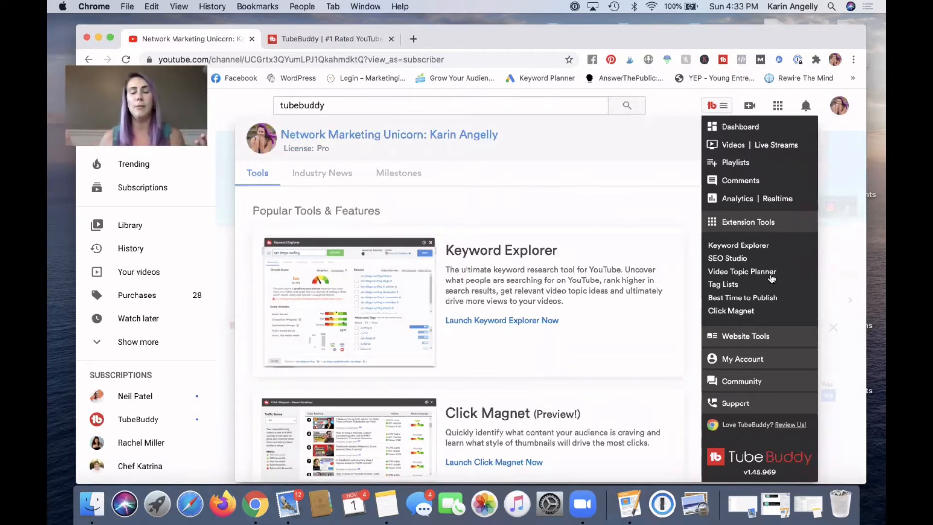
- Start a new SEO Studio optimization with the target keyword "how to make tasty vegan chocolate chip cookies recipe"
click(722, 260)
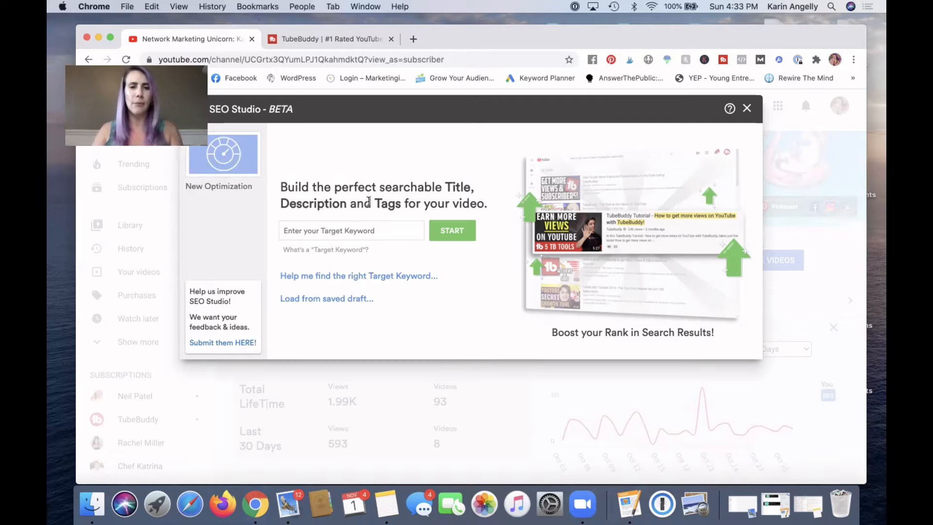
click(347, 226)
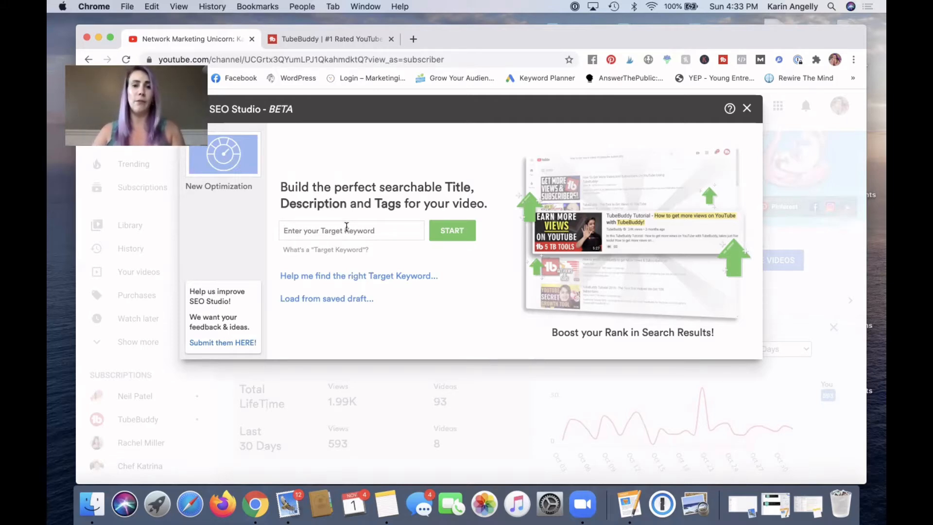
text(how to make)
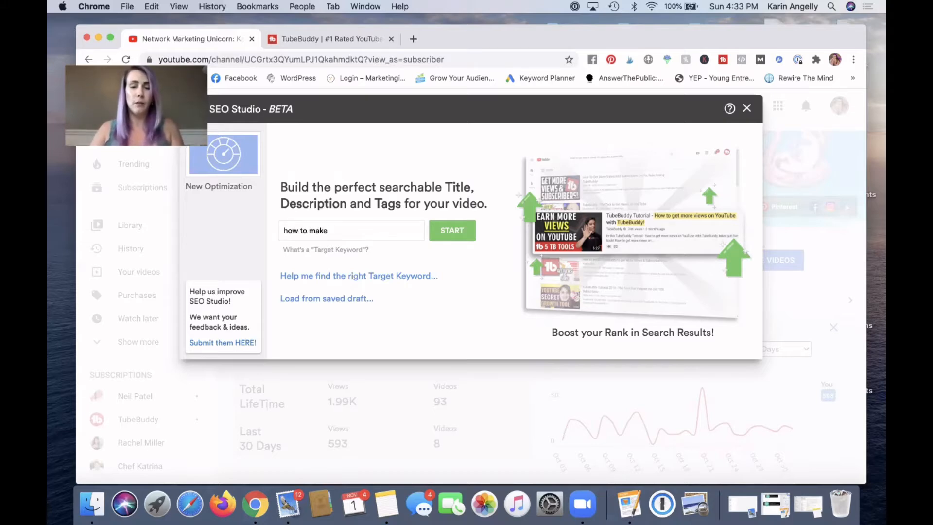
text( t)
text(a)
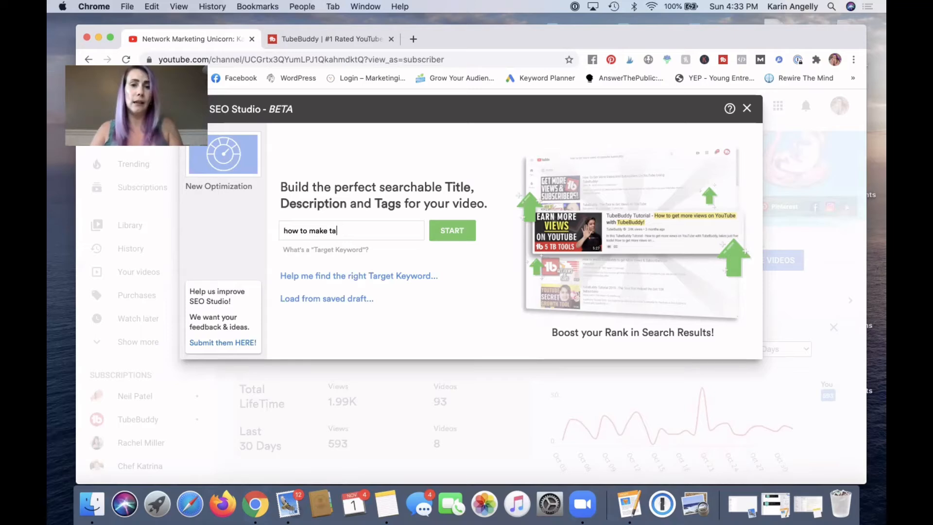
text(sty vegan chocoli)
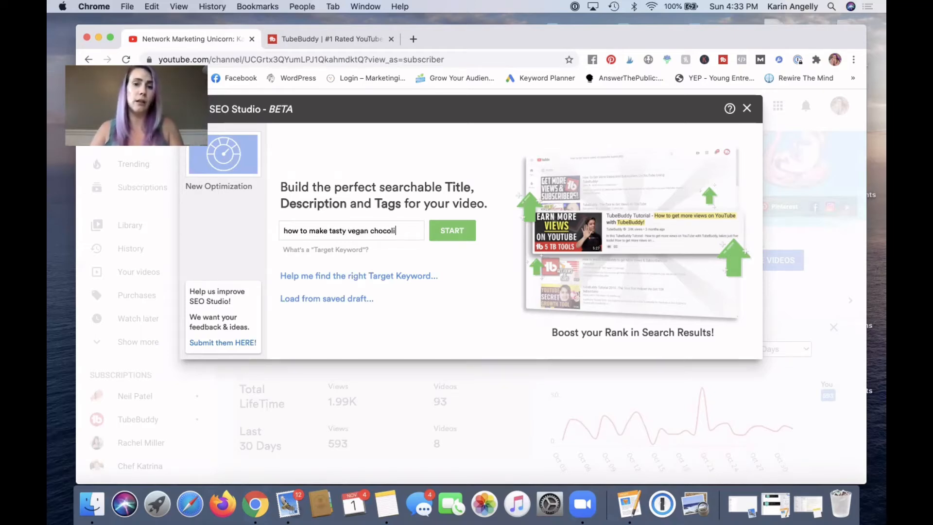
key(BackSpace)
text(ate chip coo)
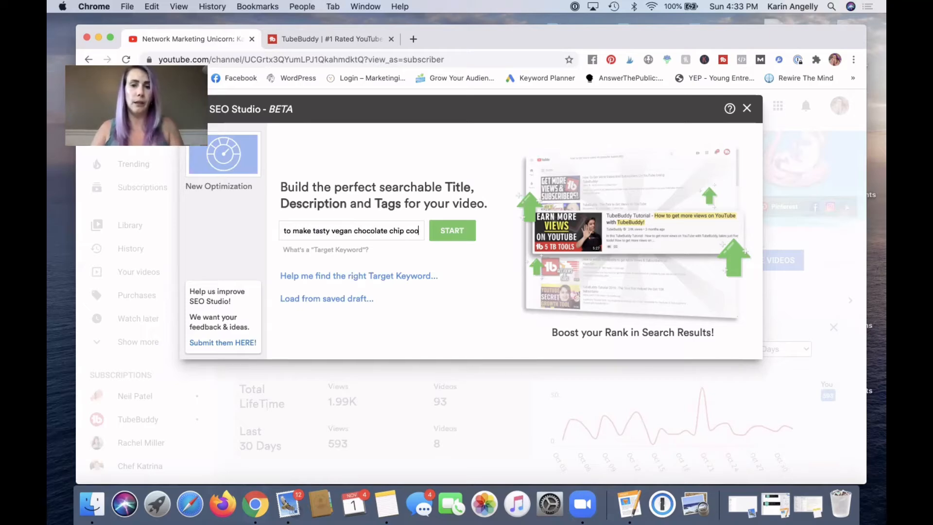
text(kies recipe)
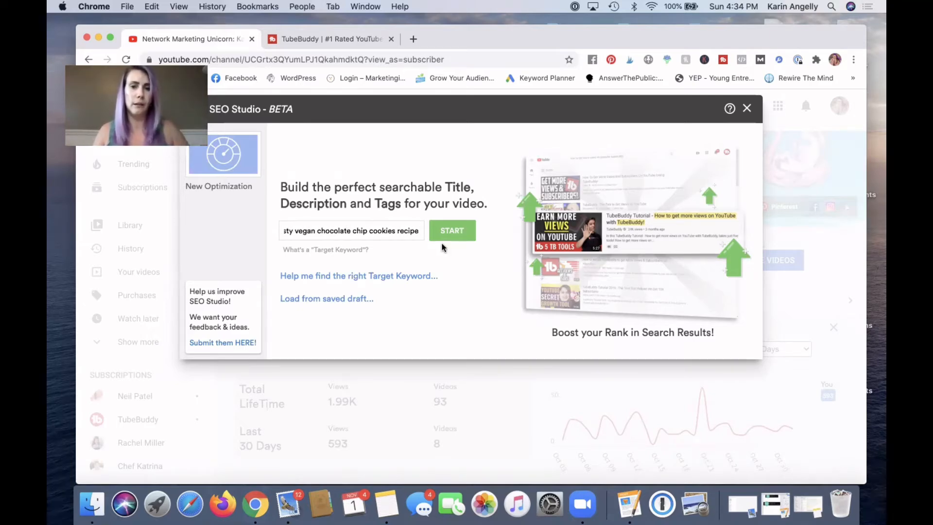
click(452, 230)
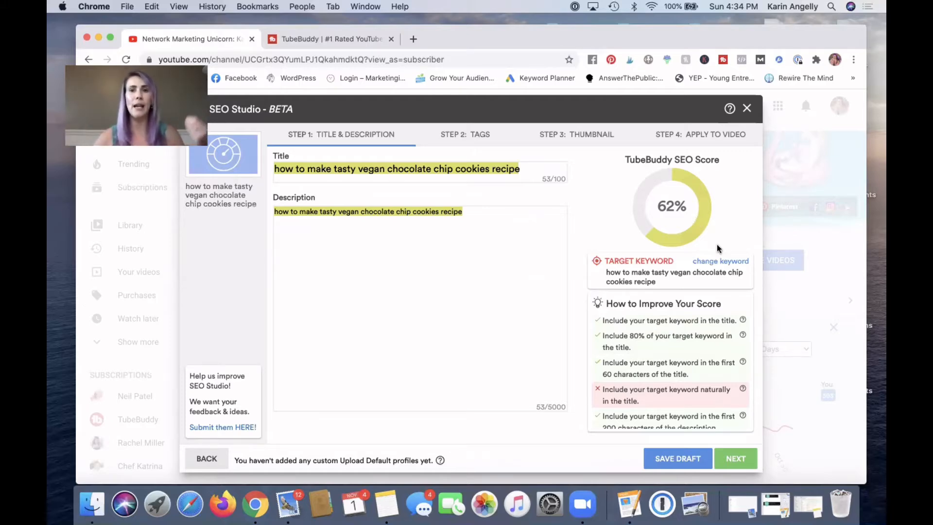
- Check the score improvement tips, insert "would you like to know" before the keyword in the description, and proceed to the Tags stage
mouse_move(740, 360)
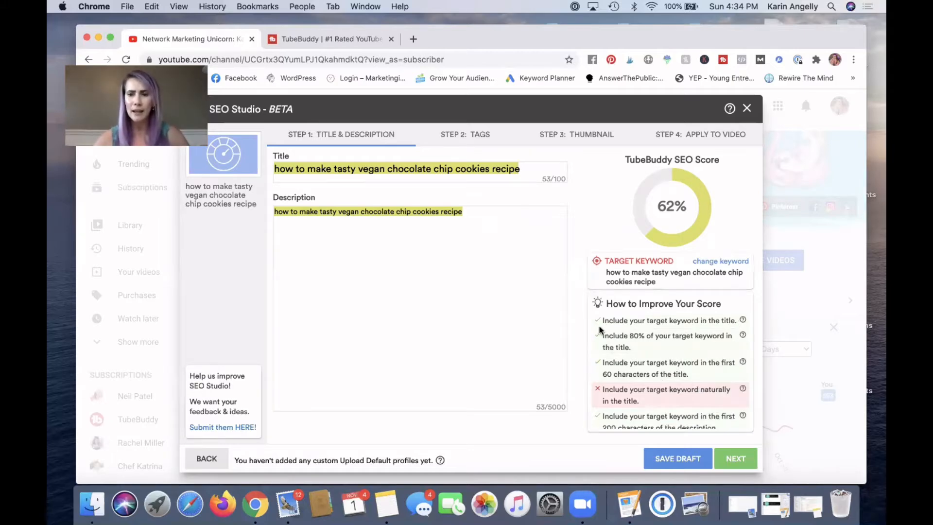
scroll(655, 373, down, 1)
scroll(655, 372, down, 3)
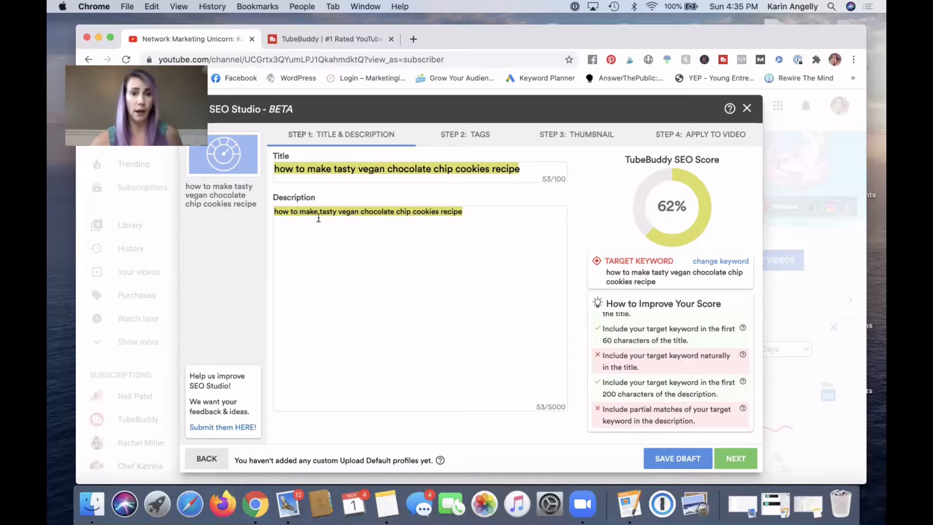
click(277, 211)
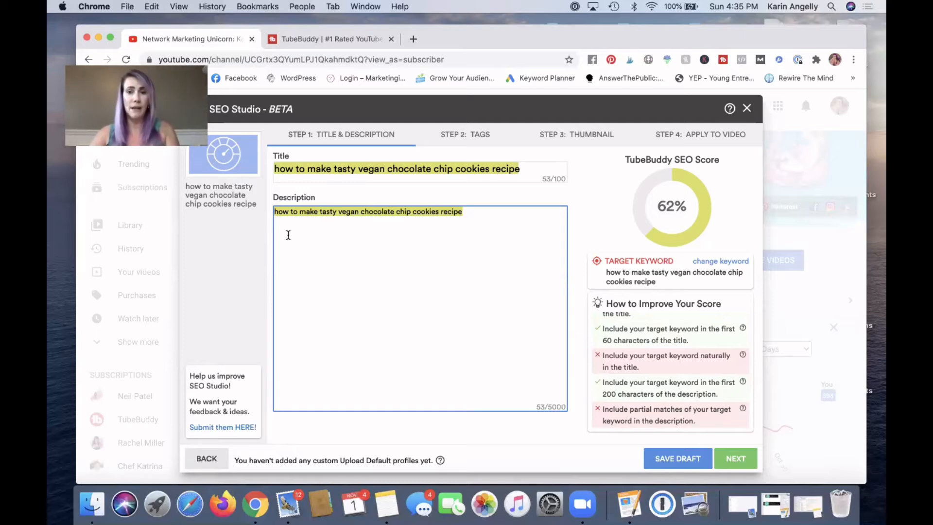
text(would you li)
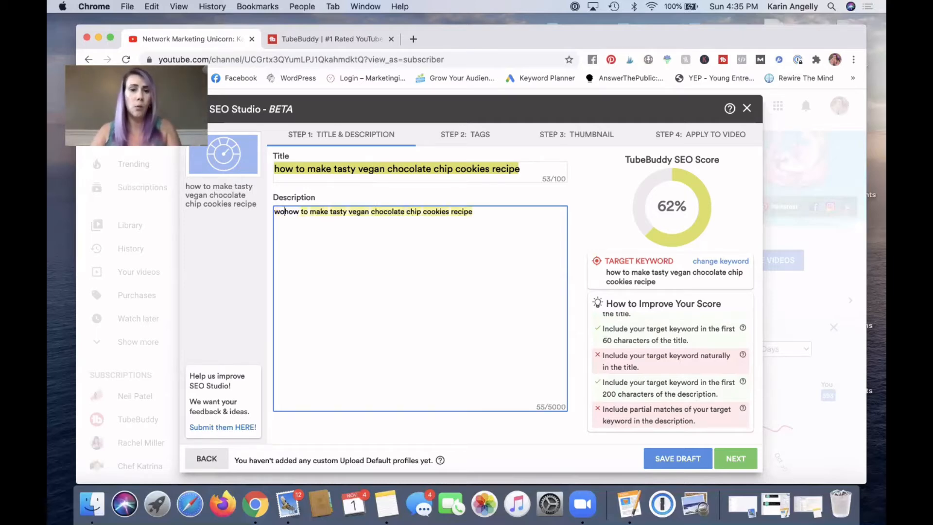
text(ke to know)
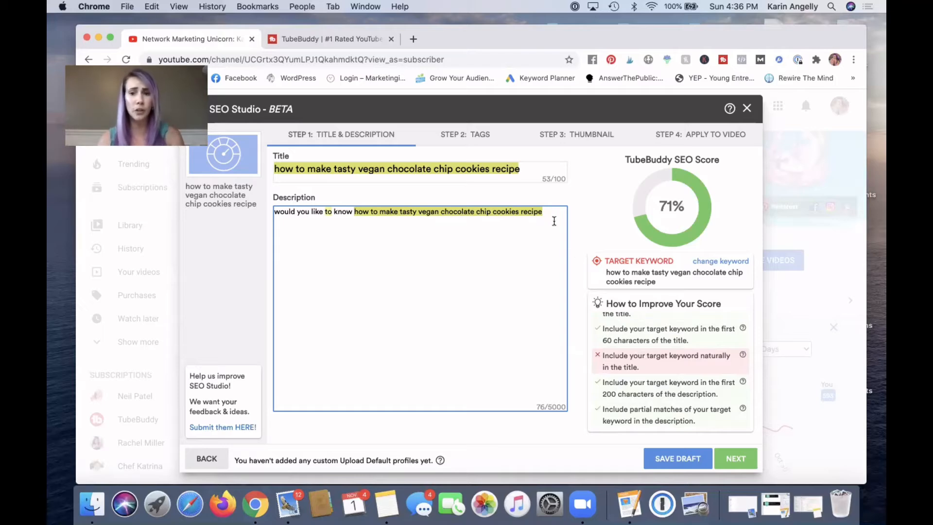
click(732, 458)
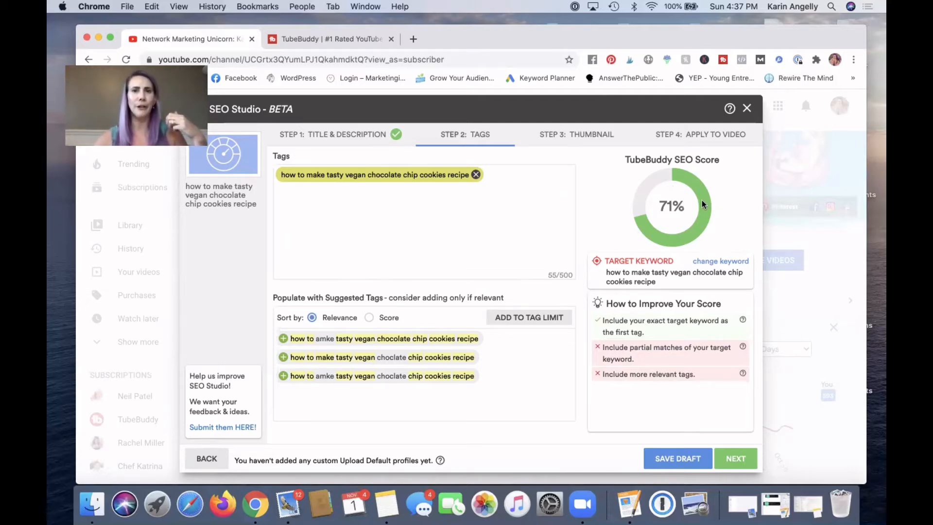
- Add the tag "chocolate chip cookies" after the target keyword tag
click(492, 178)
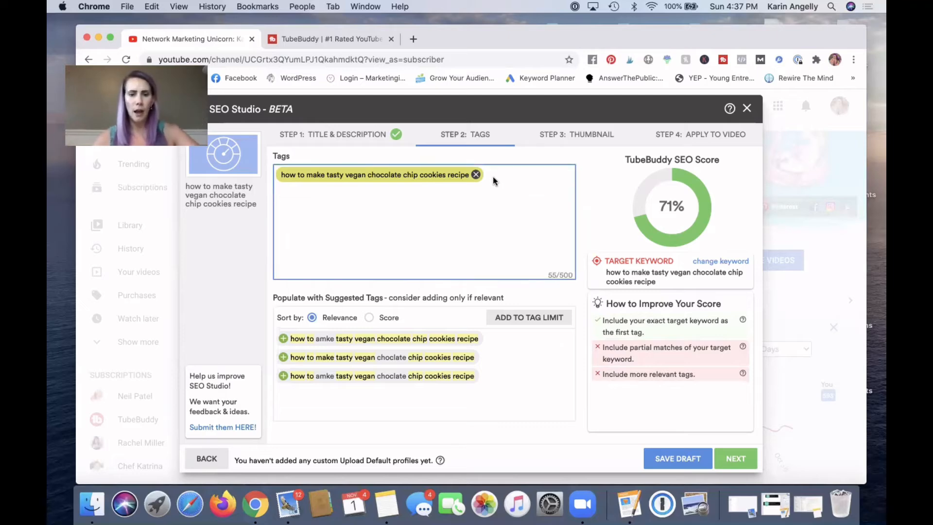
text(choco)
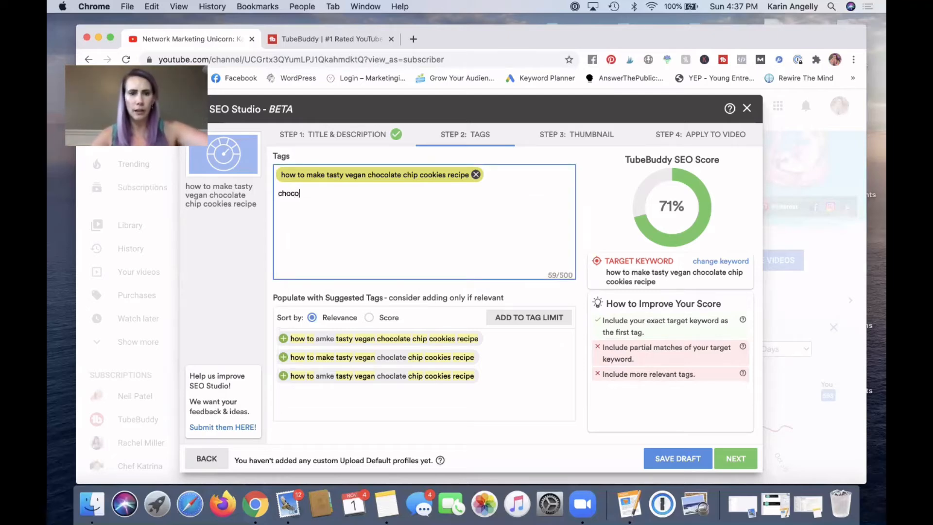
text(late chi)
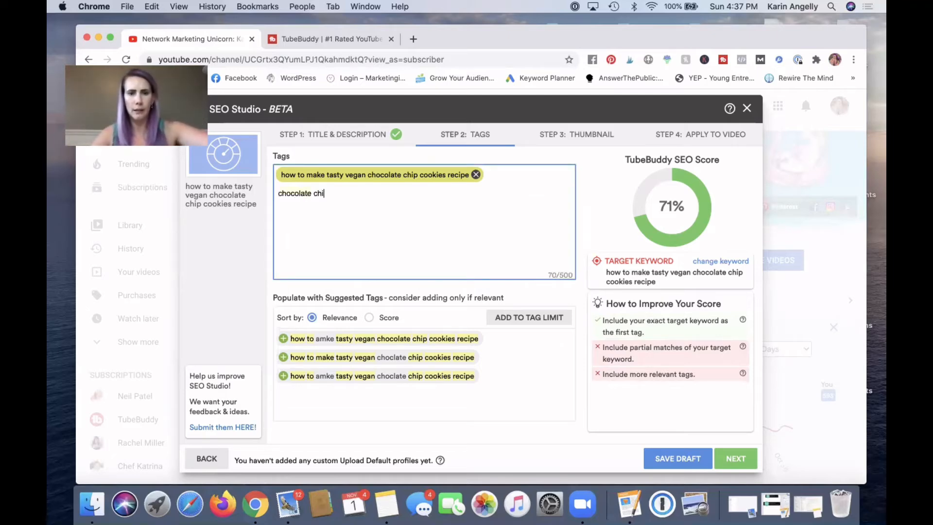
text(p cookies)
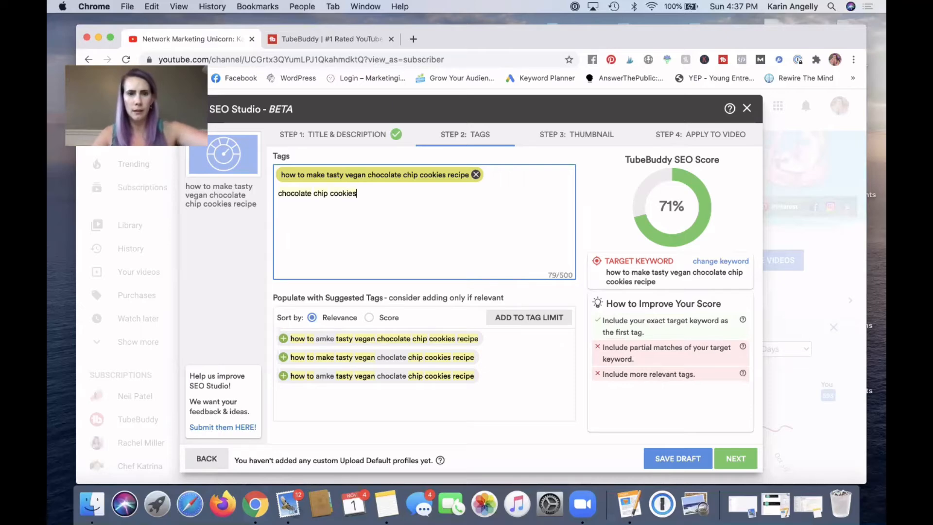
key(Return)
- Add the tag "vegan chocolate chip cookies" and proceed to the Thumbnail stage
text(vegan )
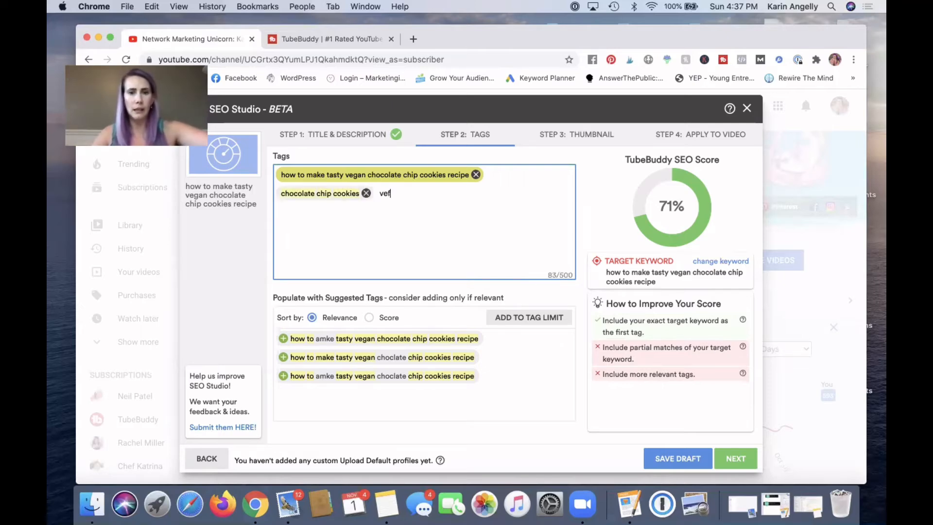
text(chocol)
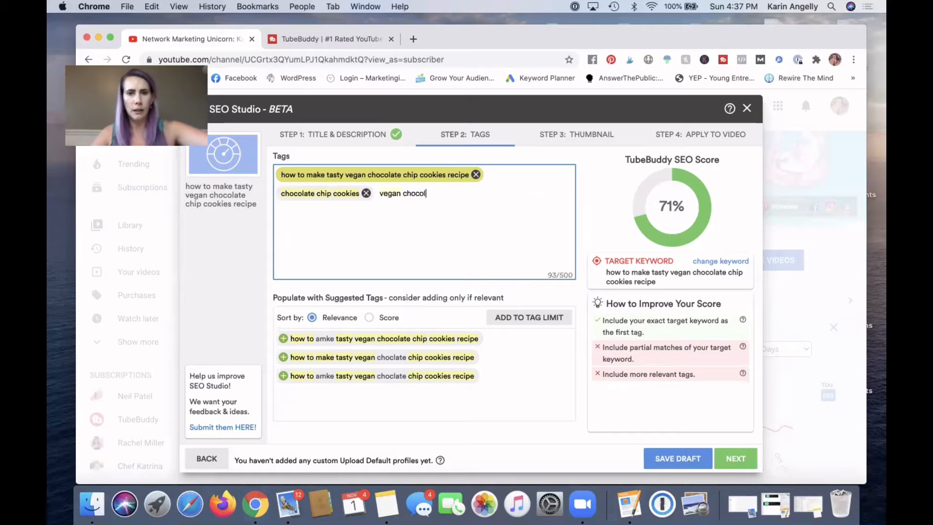
text(ate chip )
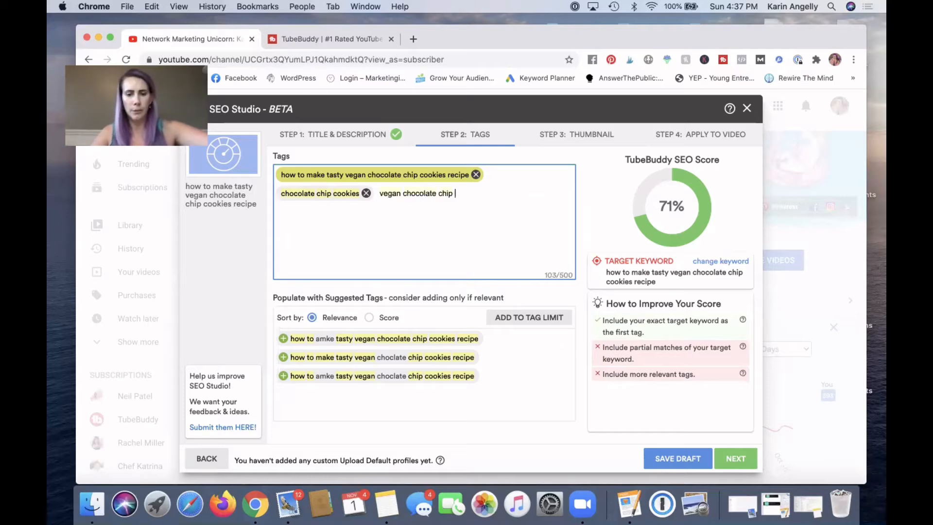
text(cookies)
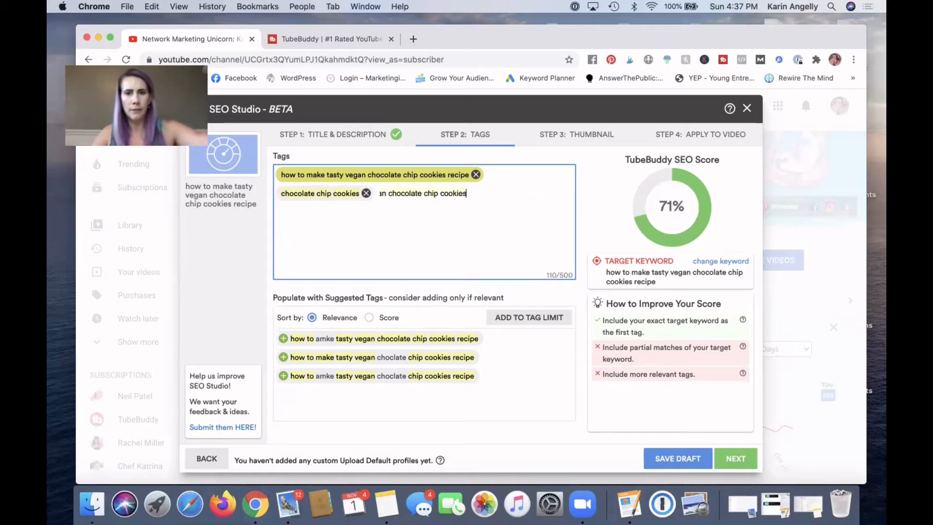
key(Return)
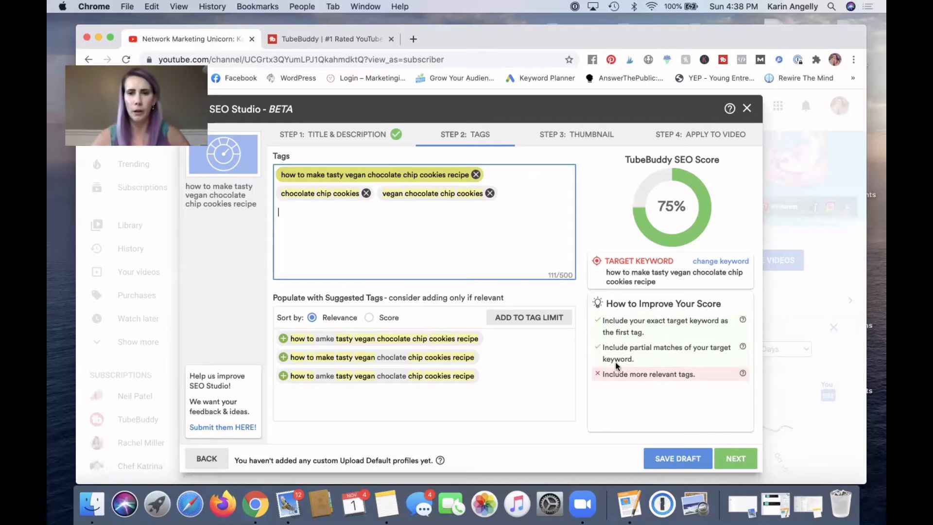
click(736, 459)
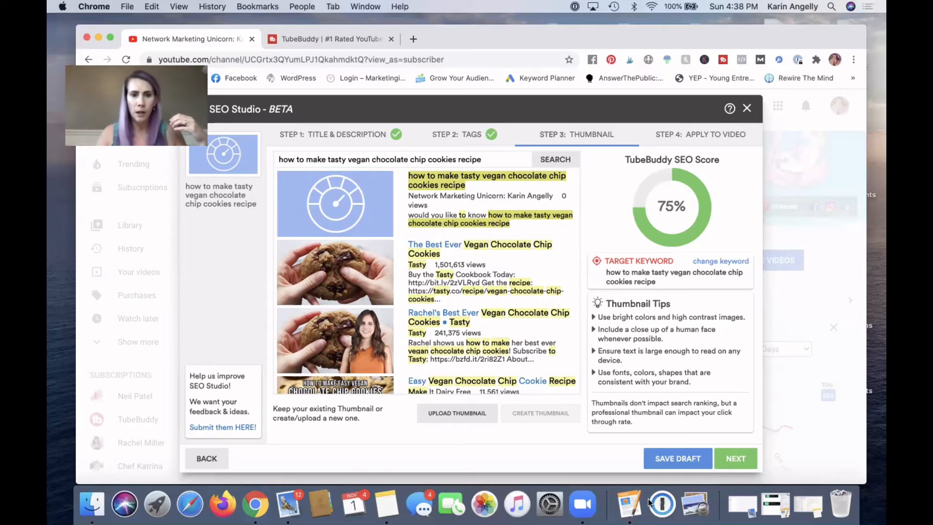
- Examine the thumbnails, titles and view counts of the competing videos for the target keyword
scroll(510, 374, down, 4)
scroll(510, 374, down, 3)
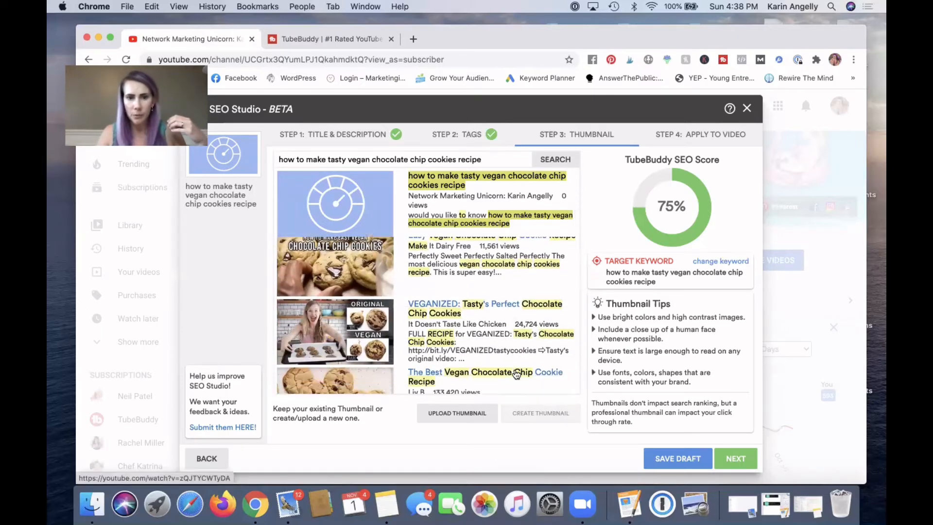
scroll(516, 374, down, 1)
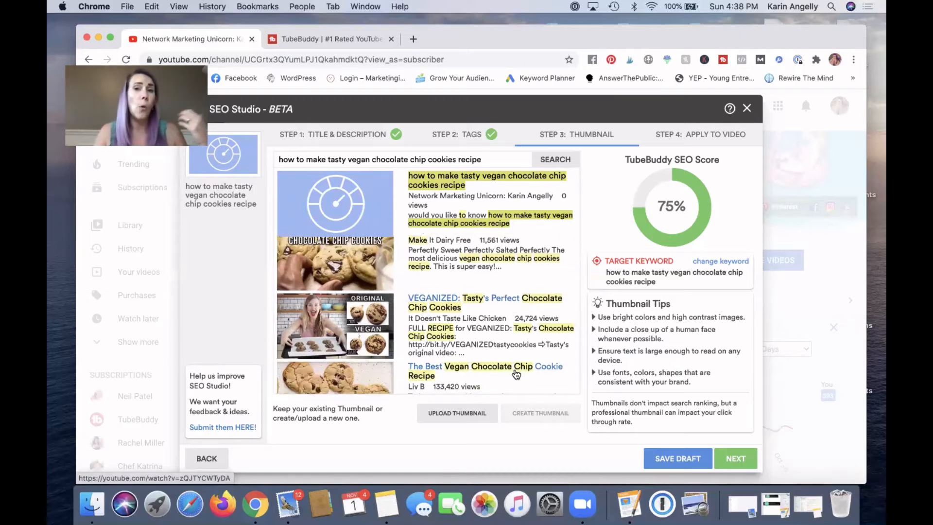
scroll(515, 374, down, 1)
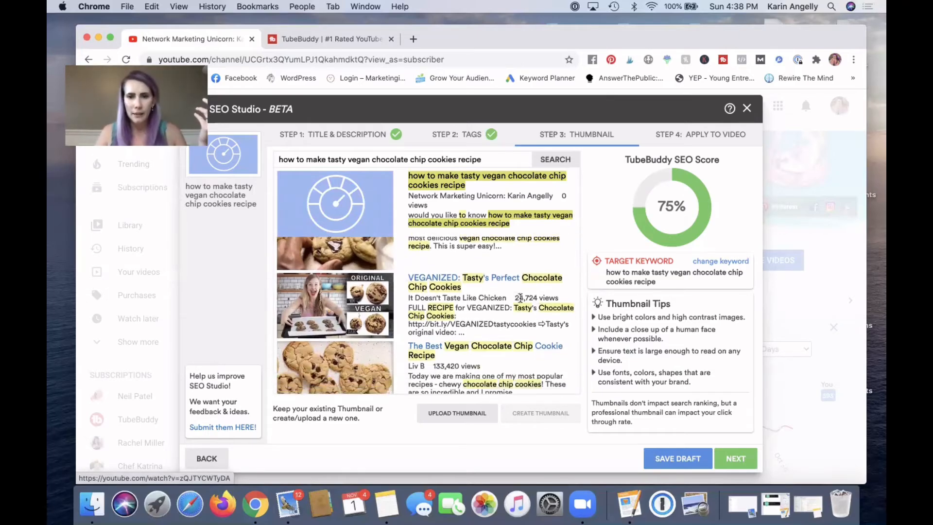
scroll(529, 337, down, 2)
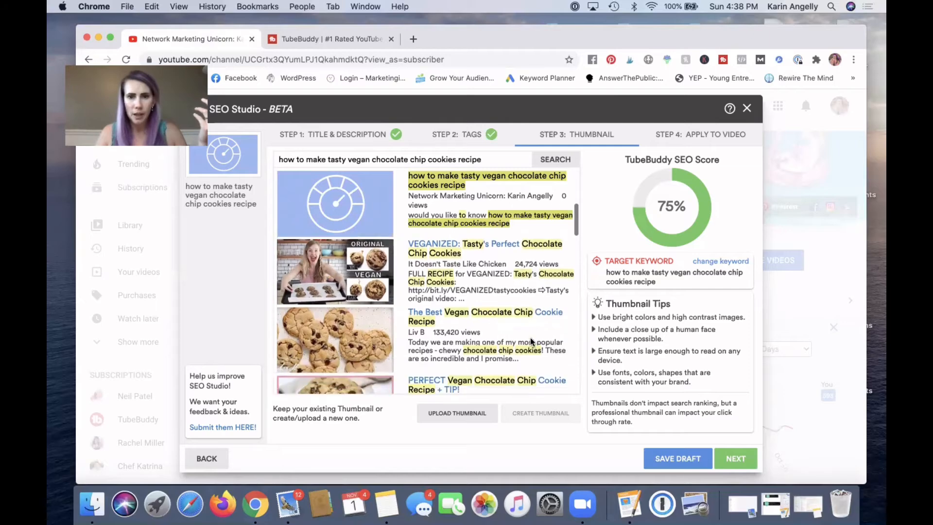
scroll(531, 341, down, 2)
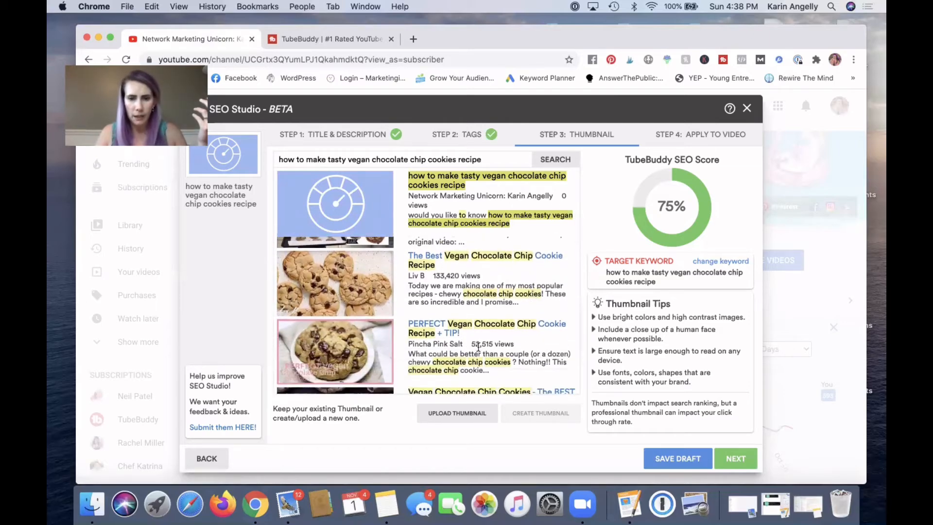
scroll(475, 359, down, 2)
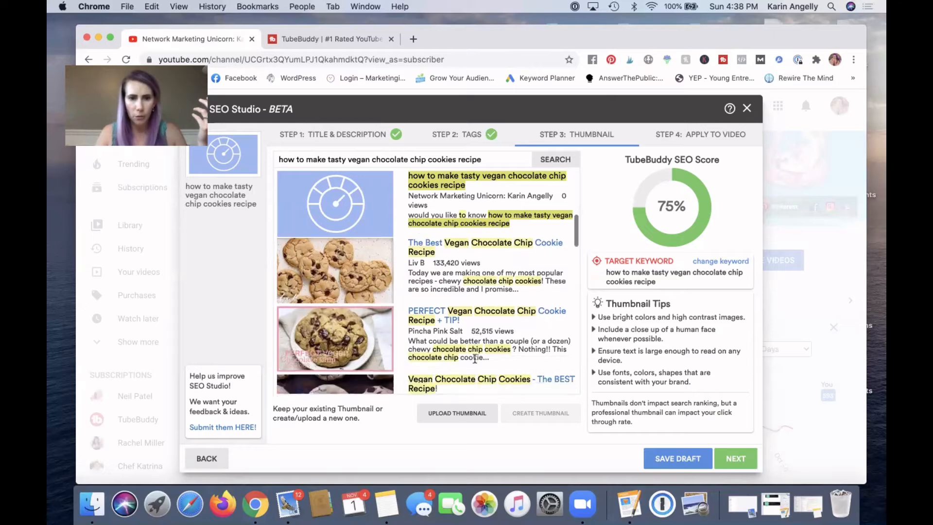
scroll(474, 358, down, 2)
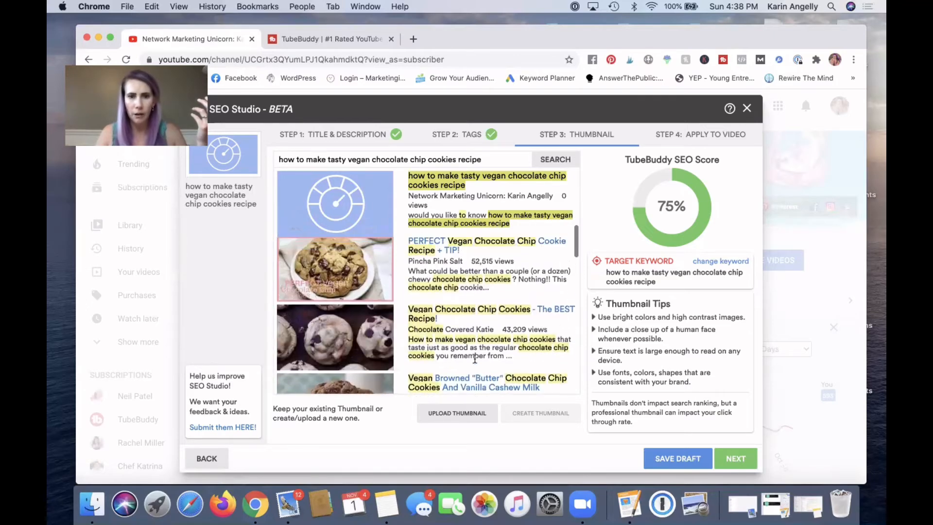
scroll(475, 359, up, 1)
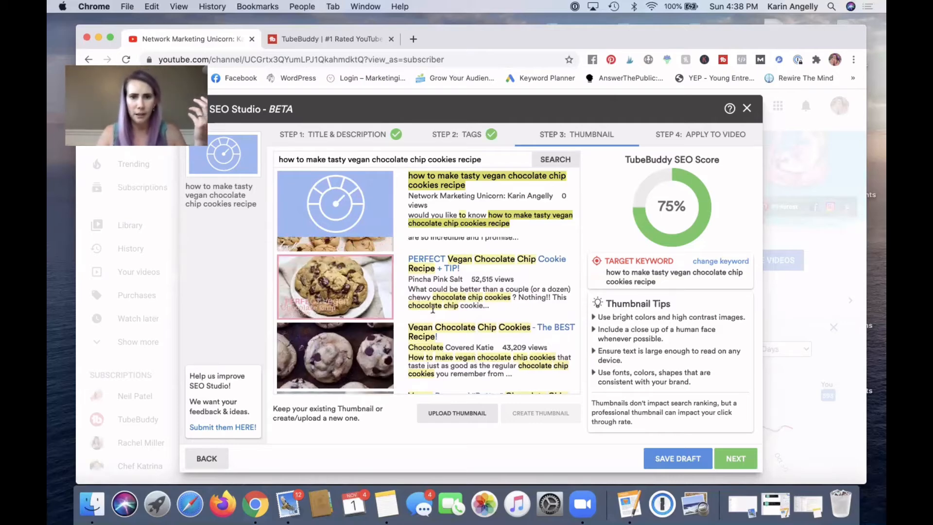
scroll(485, 335, down, 8)
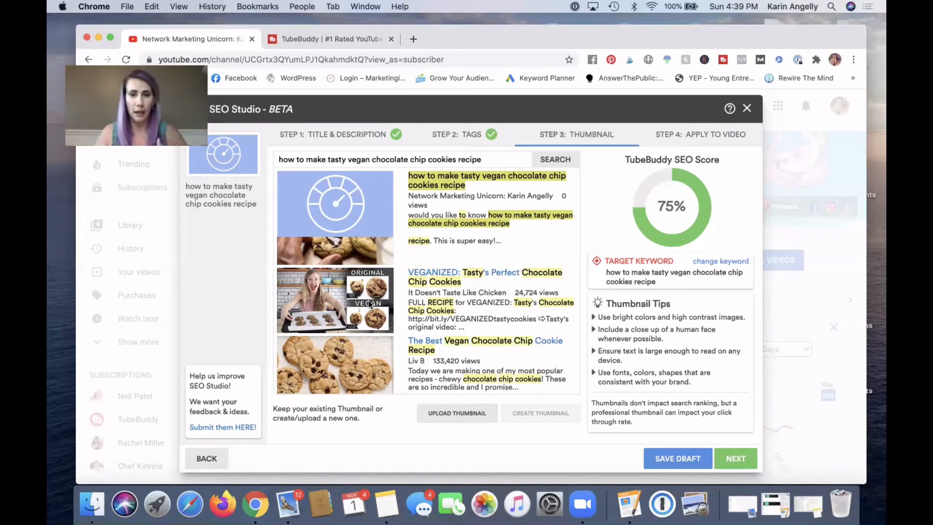
scroll(527, 347, down, 10)
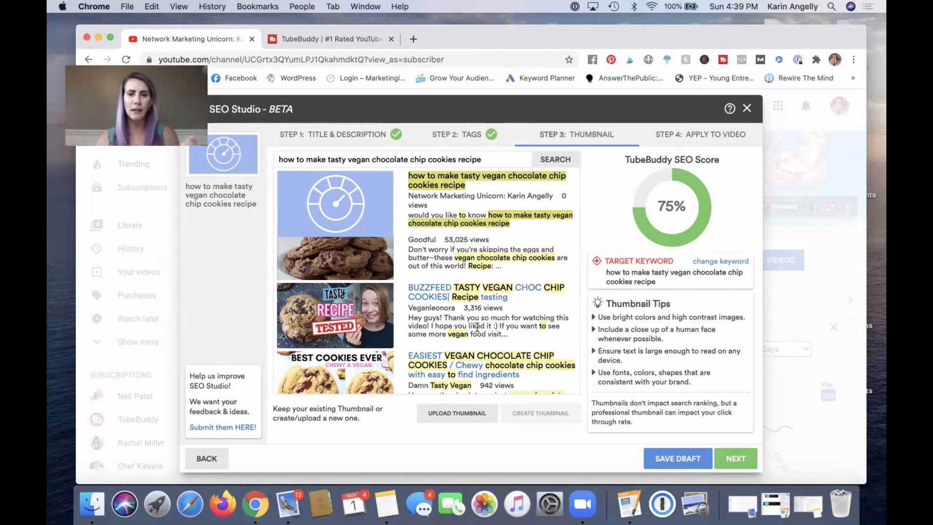
scroll(488, 357, down, 5)
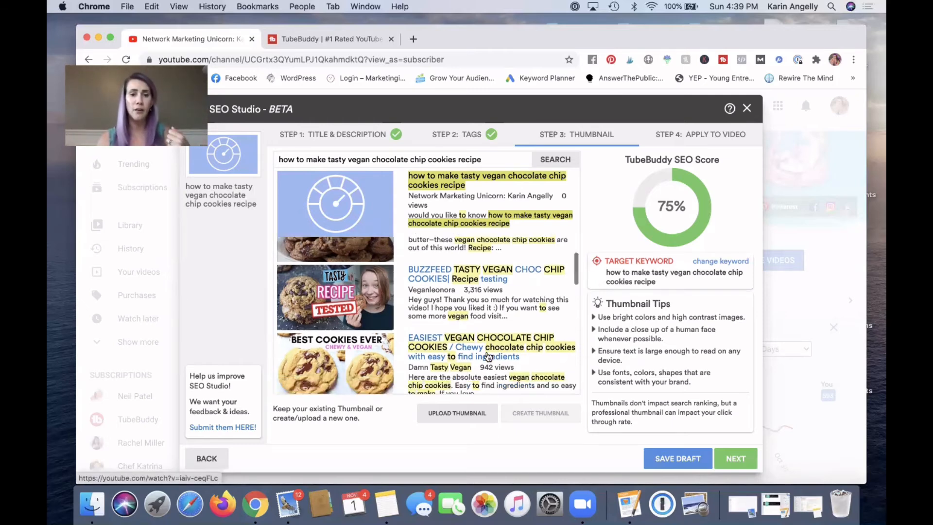
scroll(486, 353, down, 3)
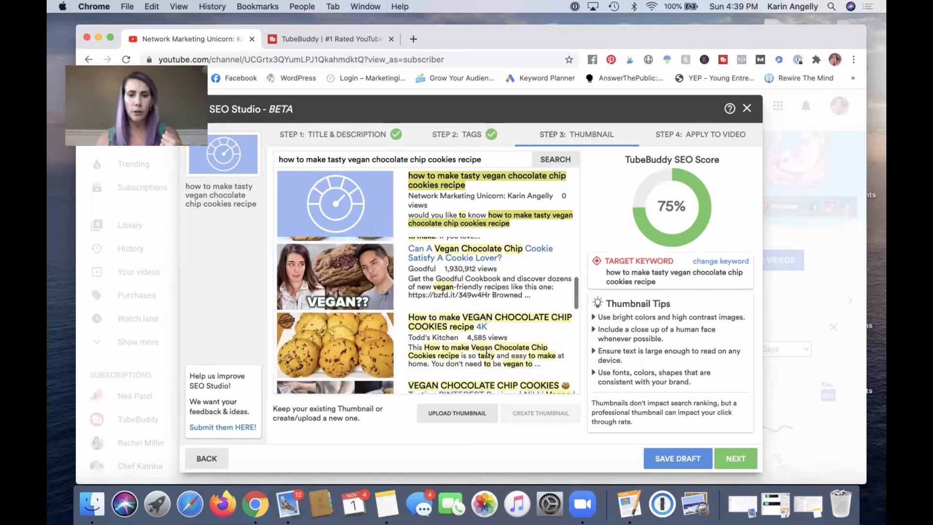
- Check the thumbnail upload option without choosing a file, and proceed to the Apply to Video stage
click(459, 412)
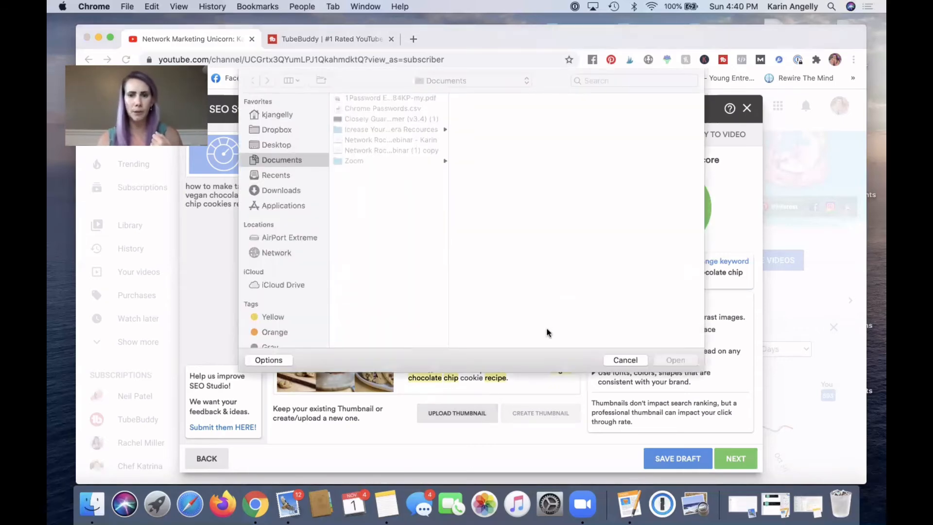
click(631, 362)
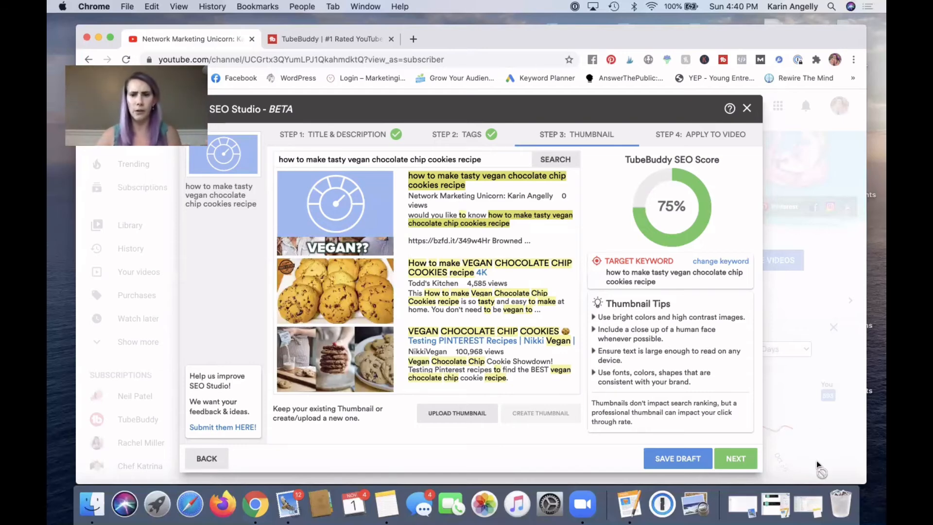
click(737, 460)
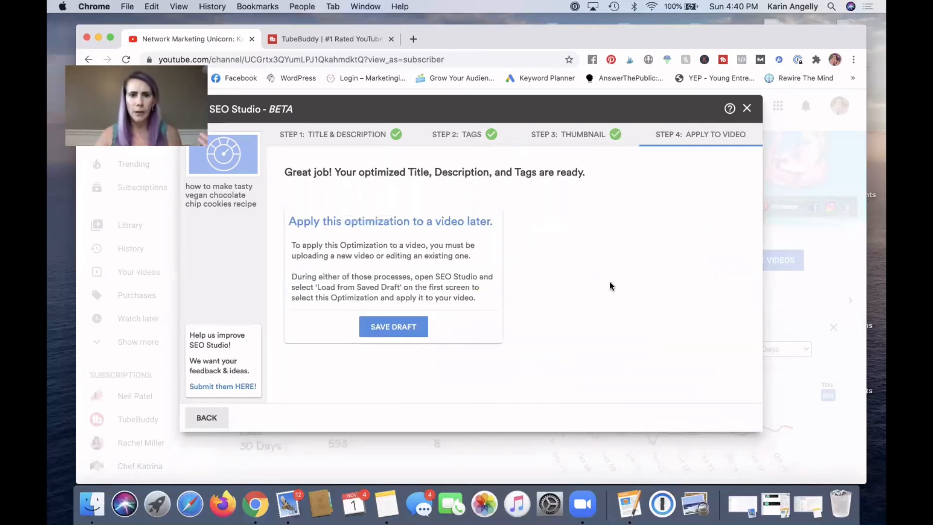